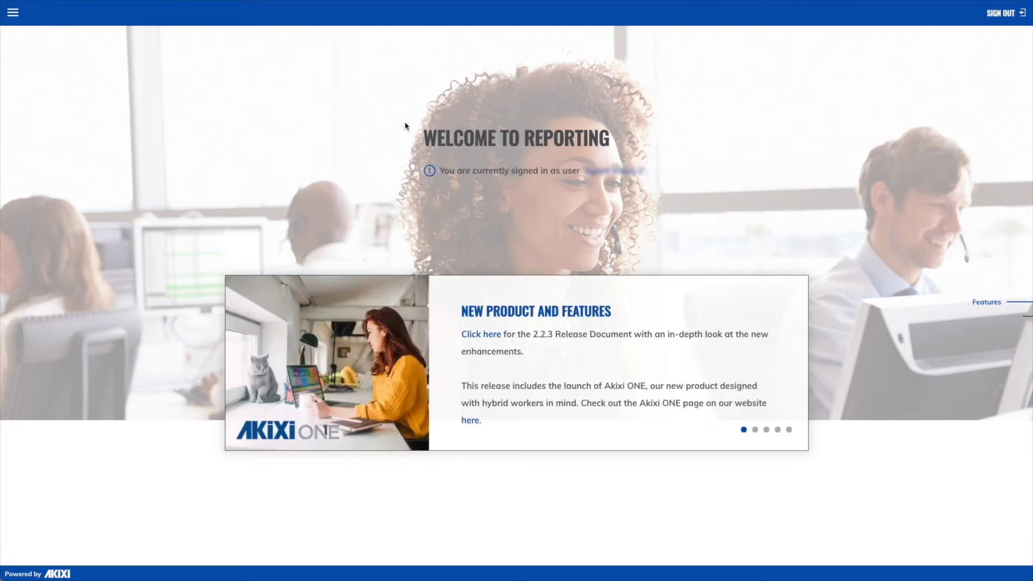
- Open the live agent list from Reporting and show the Agent Sign-In/Out group options
left_click(12, 12)
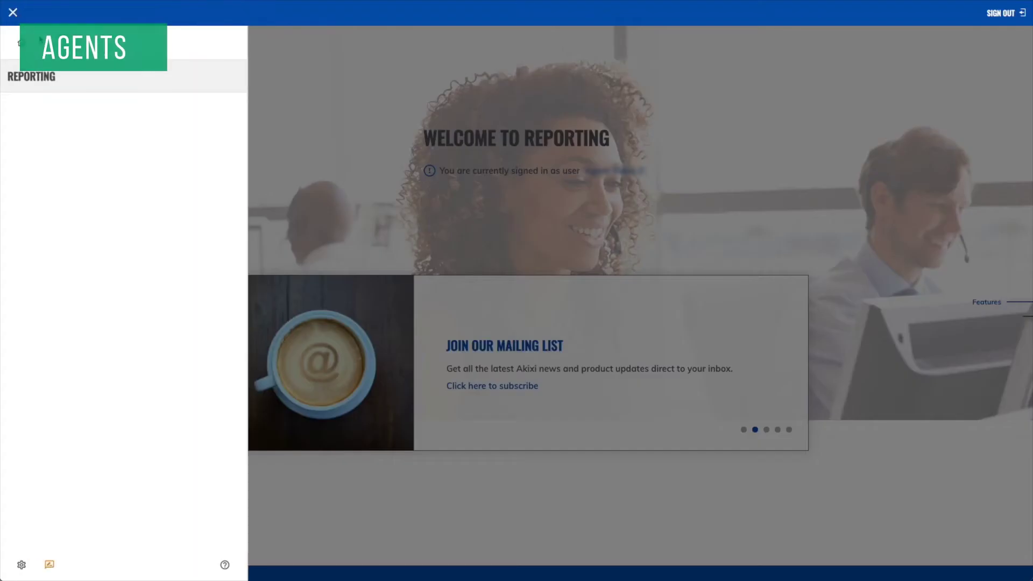
left_click(50, 80)
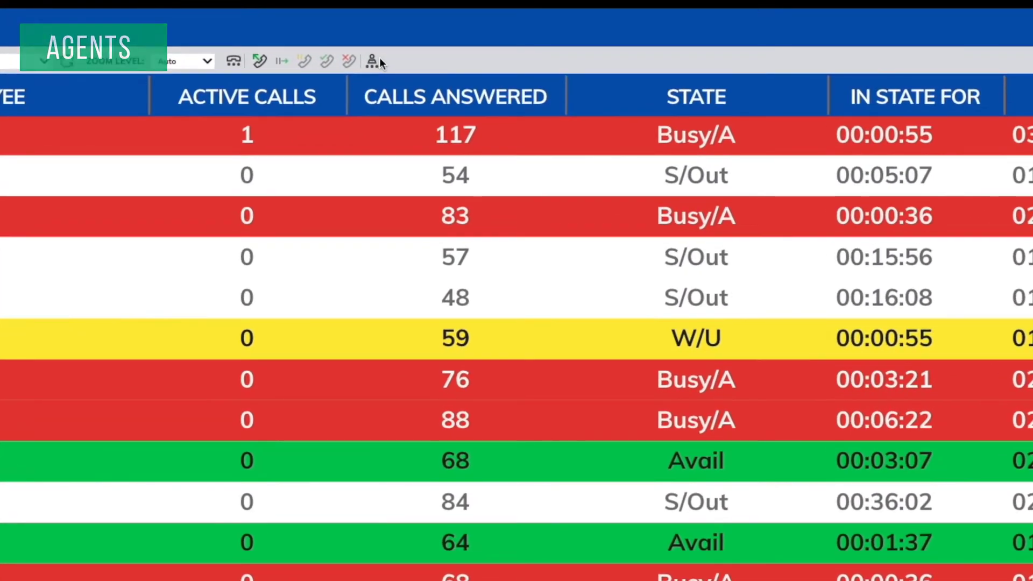
left_click(377, 58)
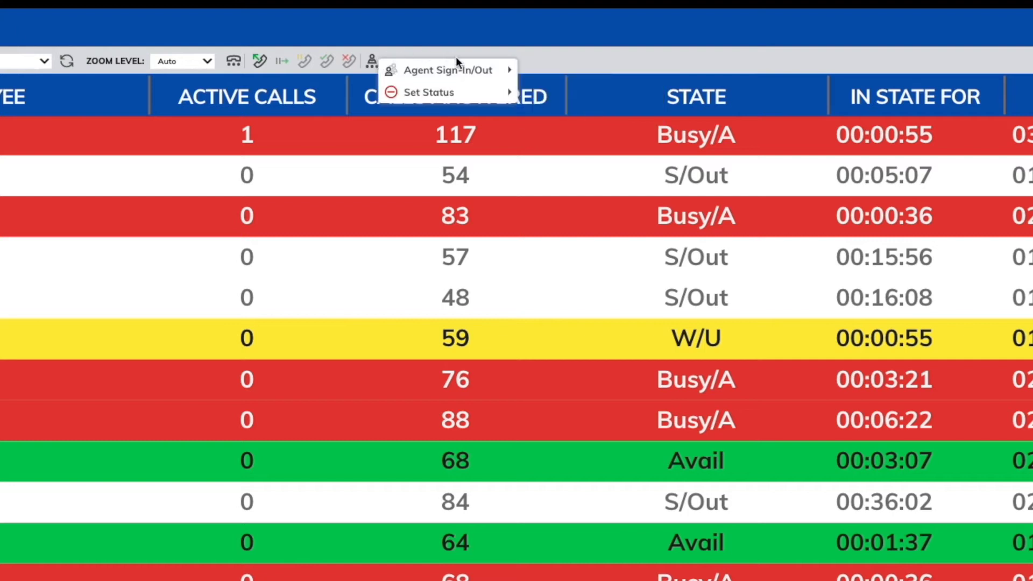
mouse_move(448, 70)
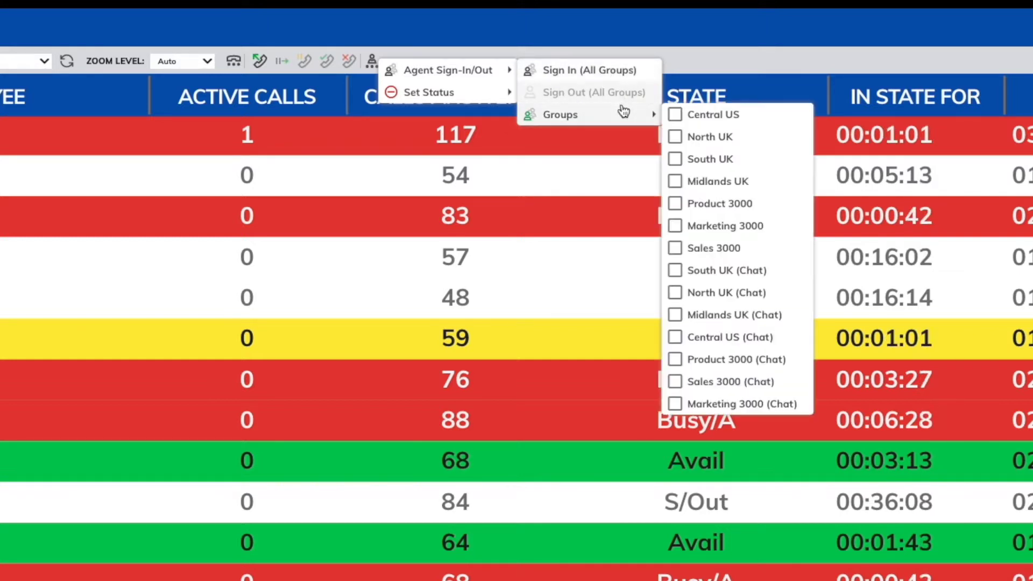
mouse_move(560, 115)
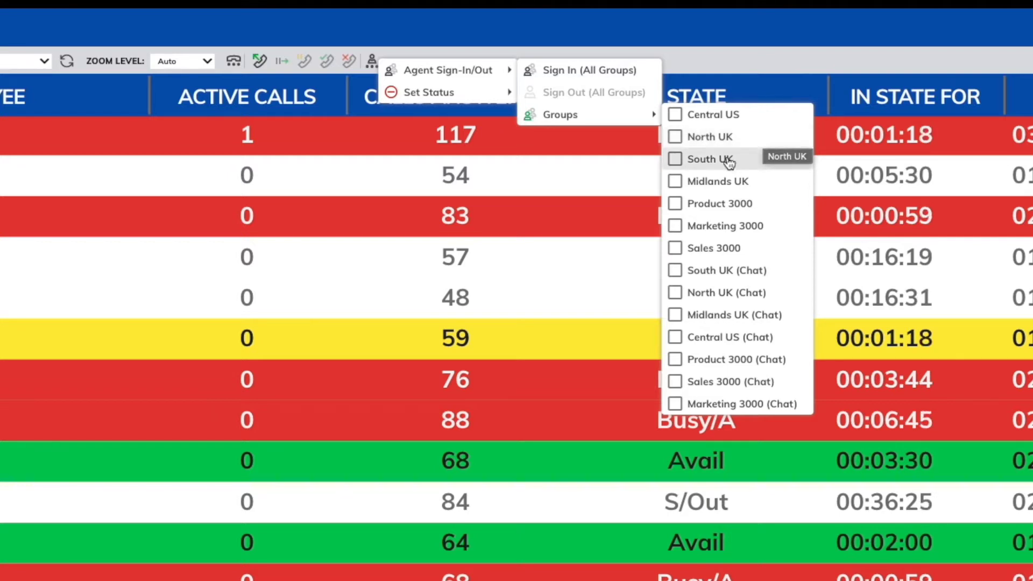
- Tick North UK under the agent sign-in groups, then untick it again
left_click(706, 142)
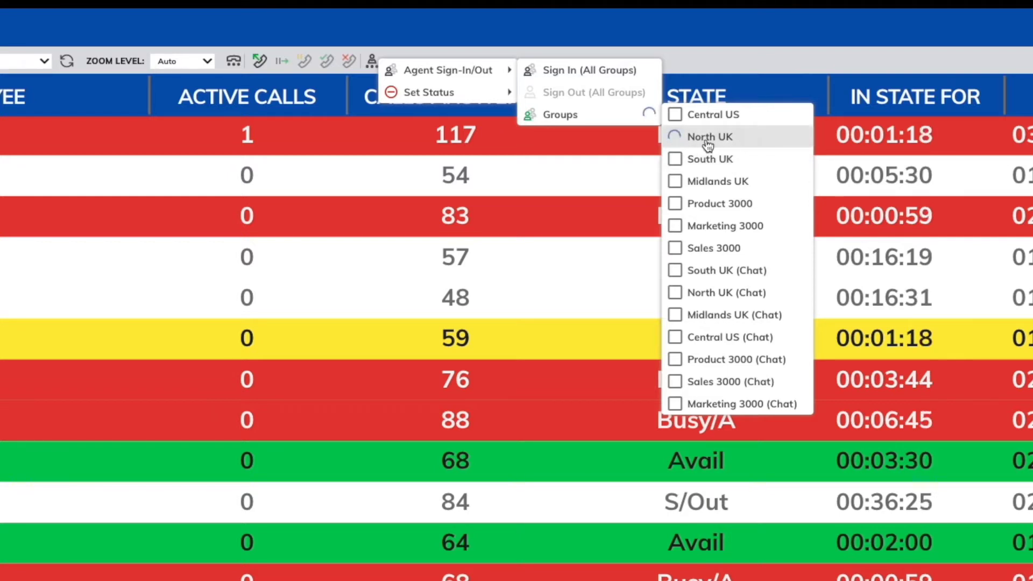
left_click(746, 143)
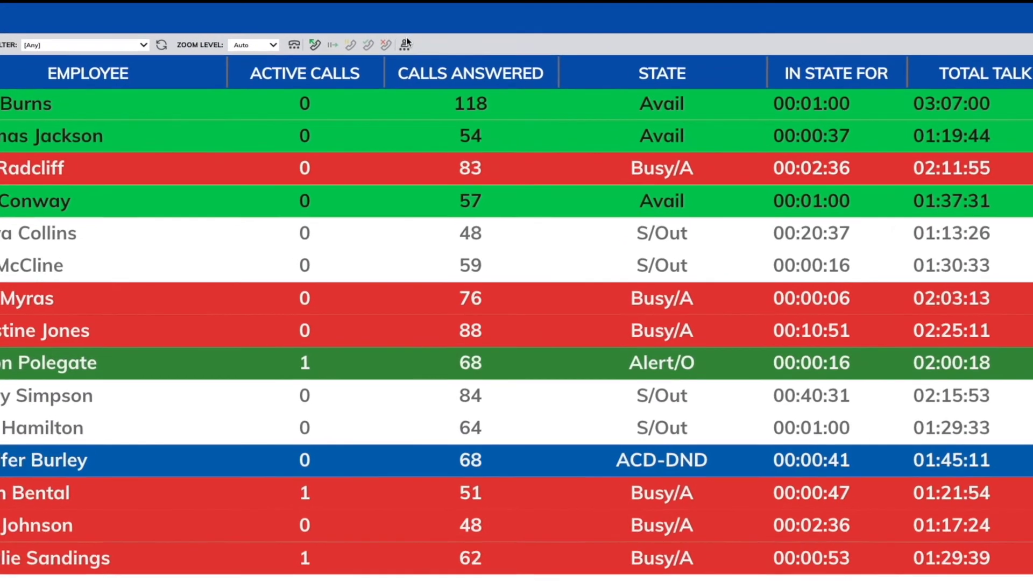
- Set the second agent's status to Not-Available with reason Out To Lunch
left_click(406, 44)
mouse_move(568, 117)
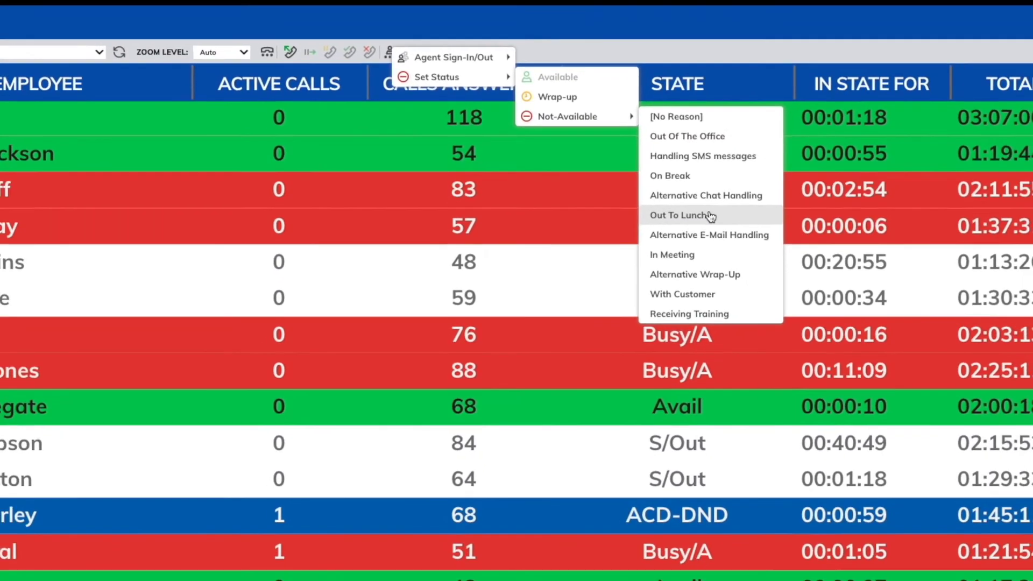
left_click(701, 244)
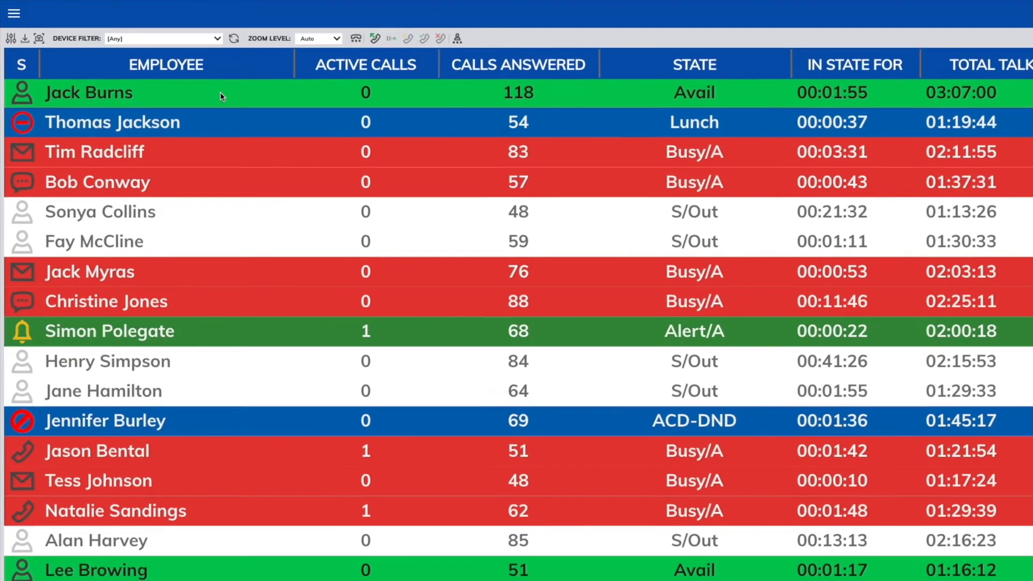
right_click(220, 92)
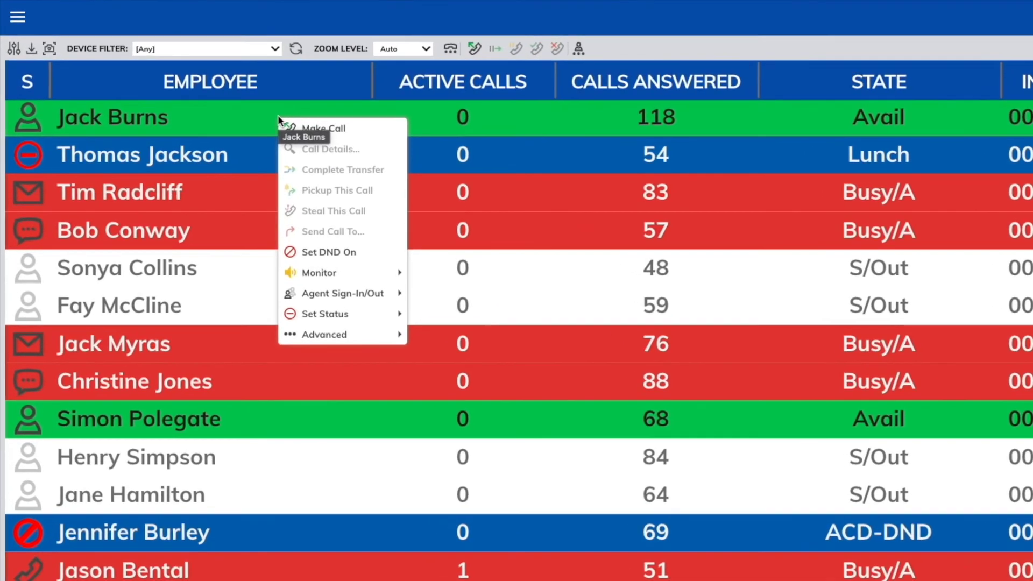
mouse_move(461, 355)
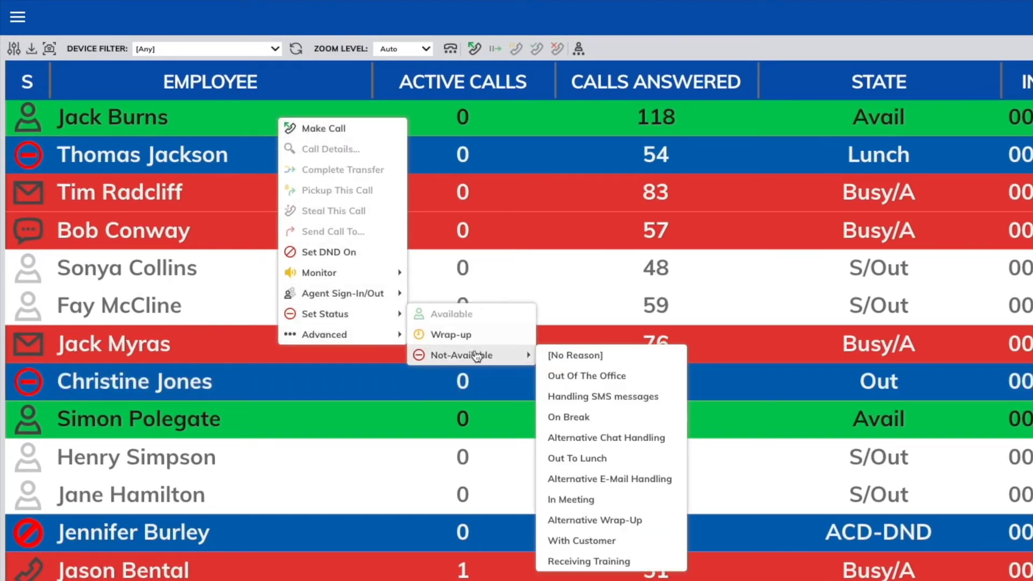
left_click(628, 562)
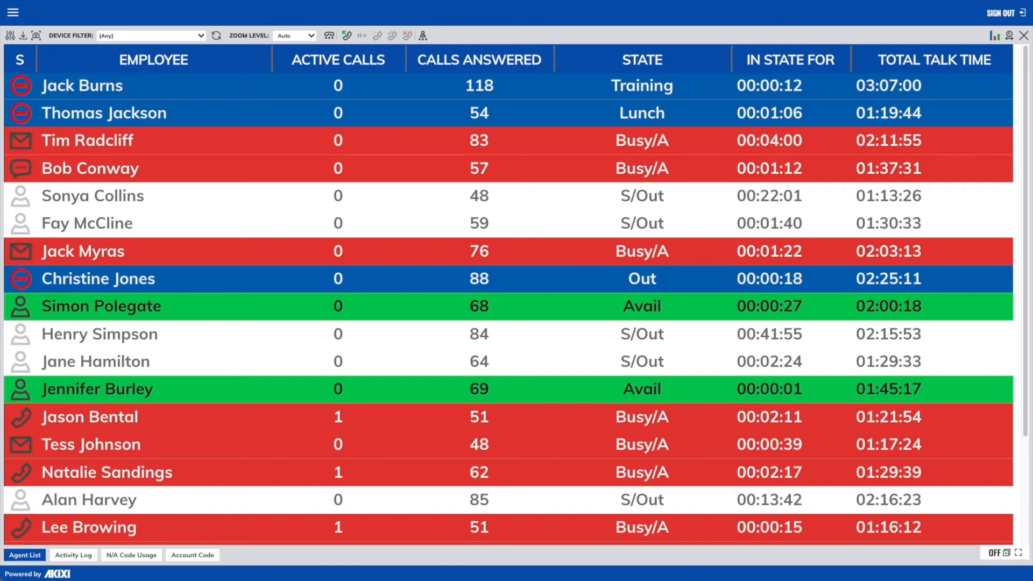
- Show the Activity Log of timestamped agent state changes
left_click(73, 555)
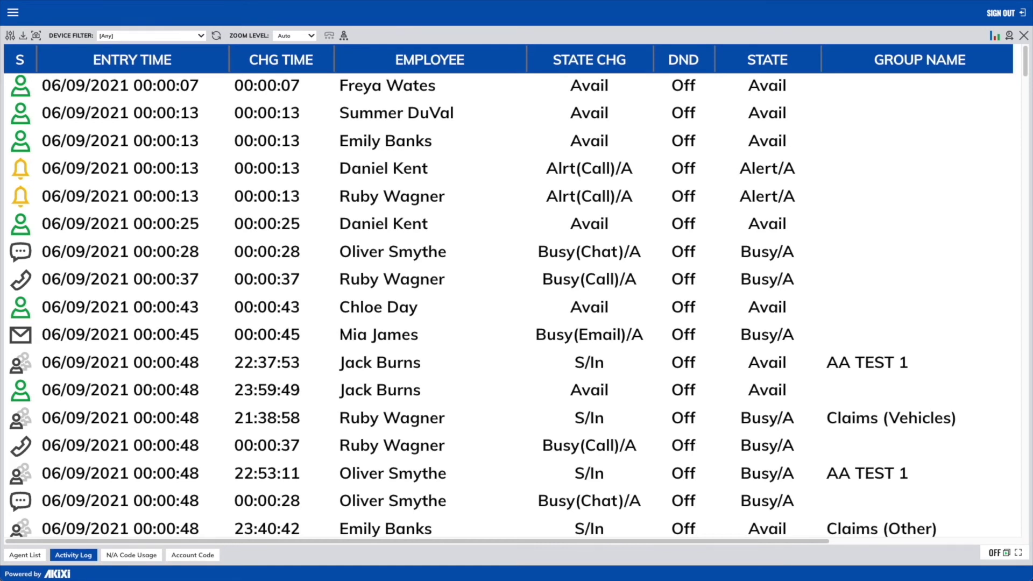
- Filter the N/A Code Usage report to ACD agent 500 only
left_click(134, 556)
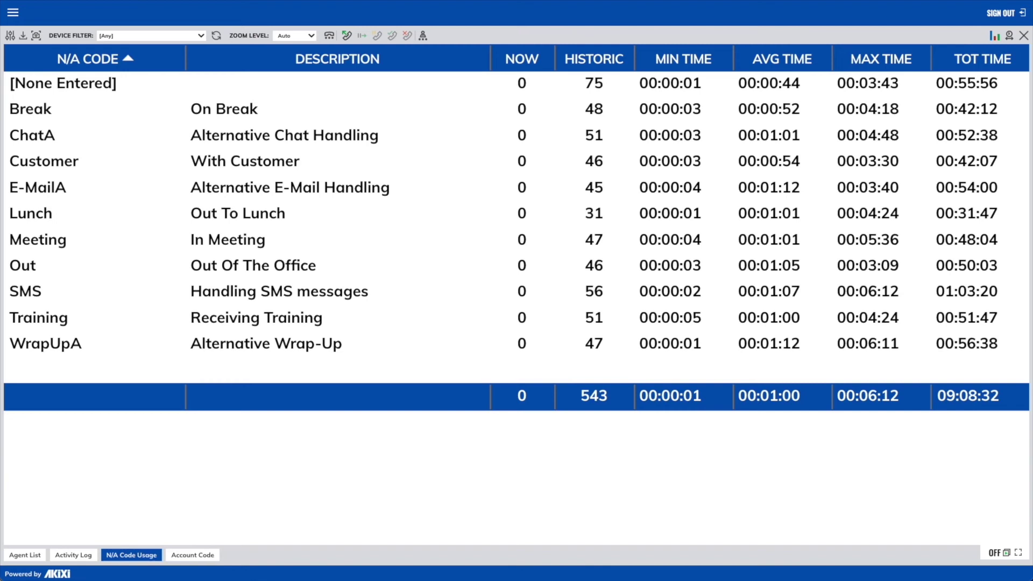
left_click(10, 35)
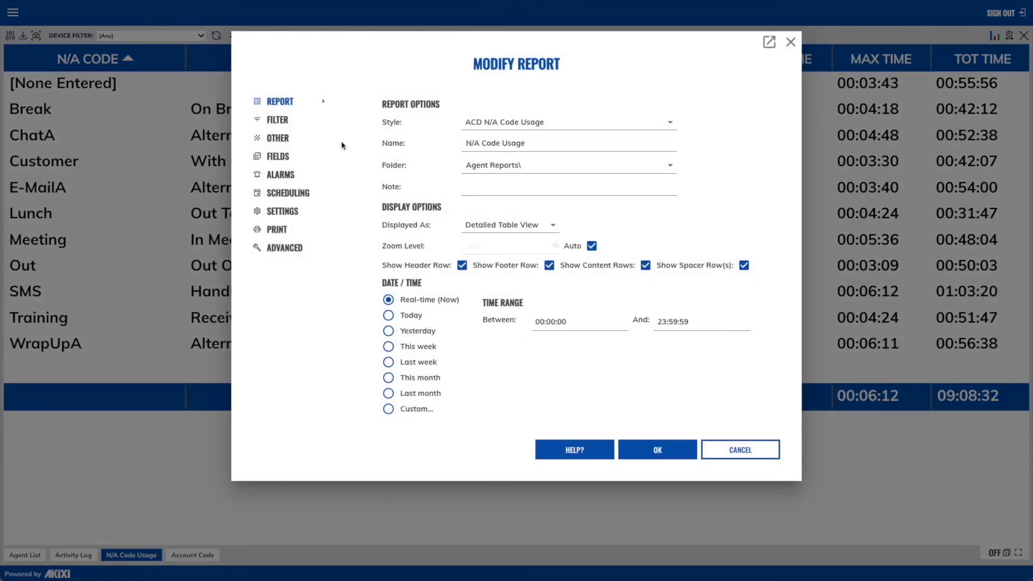
left_click(270, 120)
left_click(599, 226)
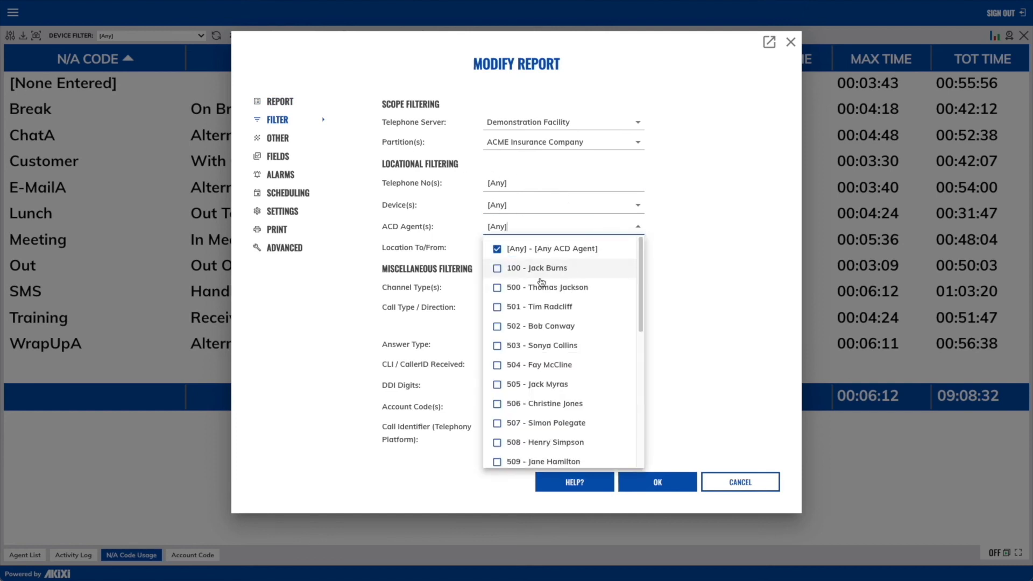
left_click(497, 288)
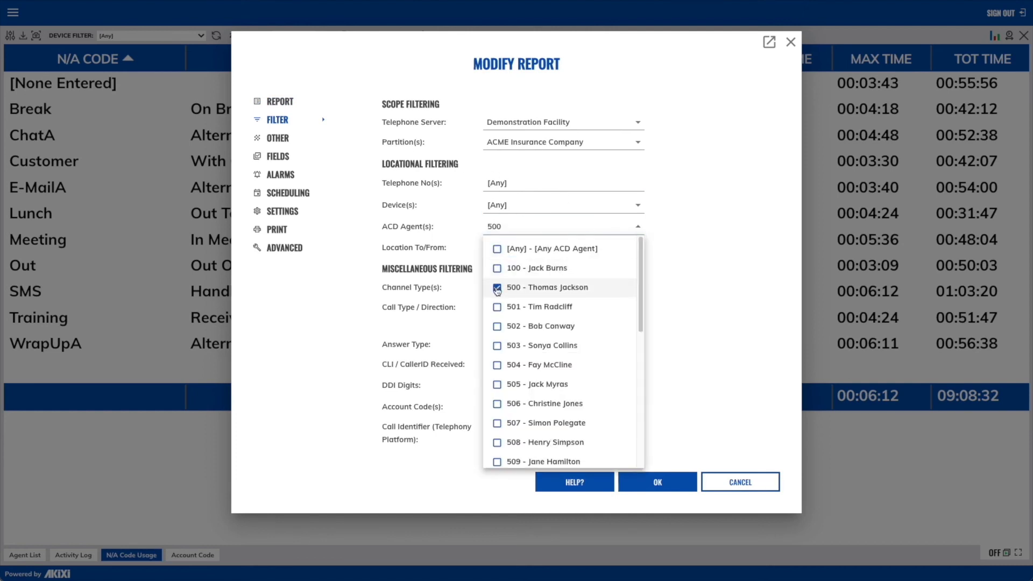
left_click(655, 483)
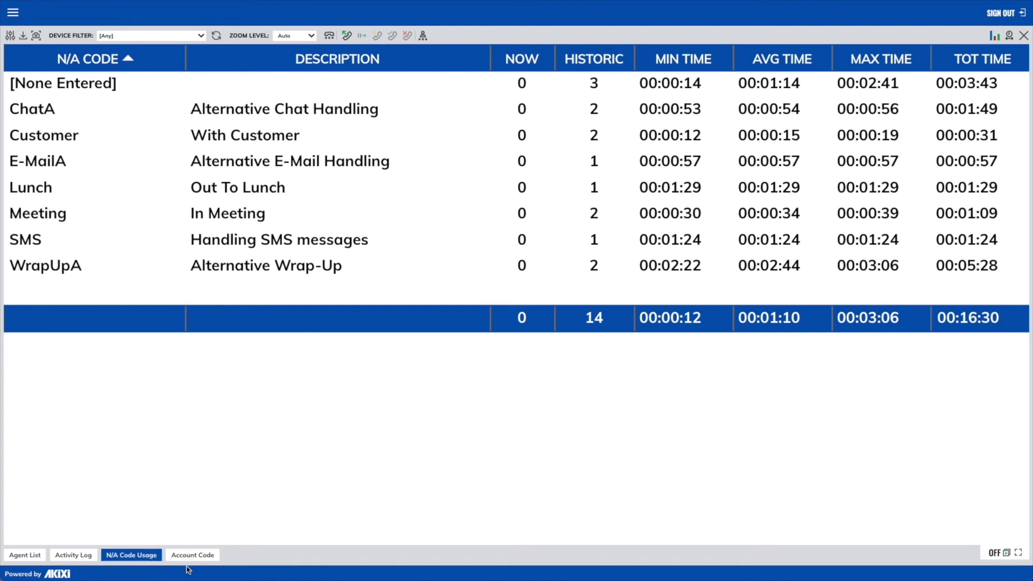
- Show the Account Code report with incoming calls and talk time per code
left_click(192, 555)
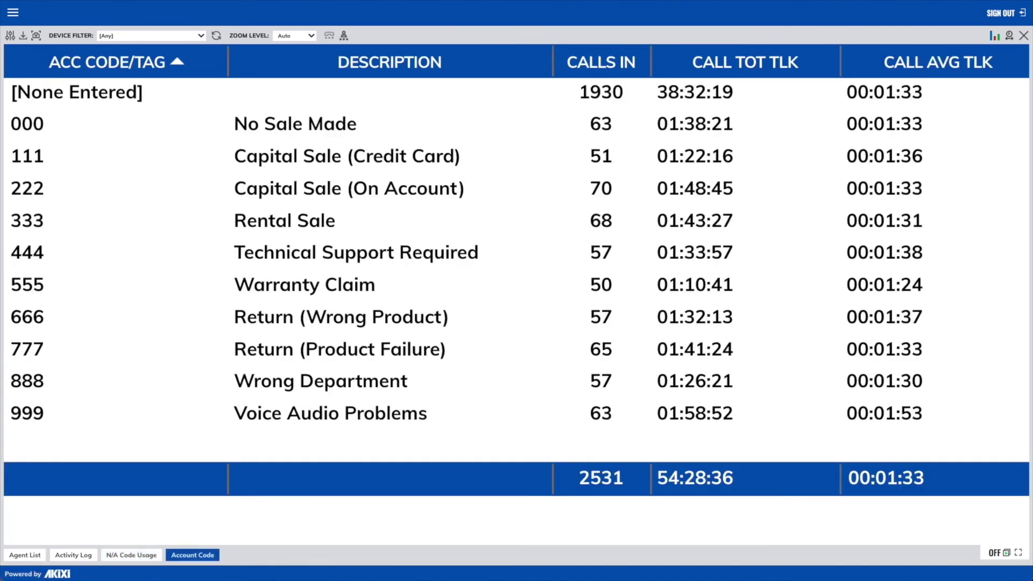